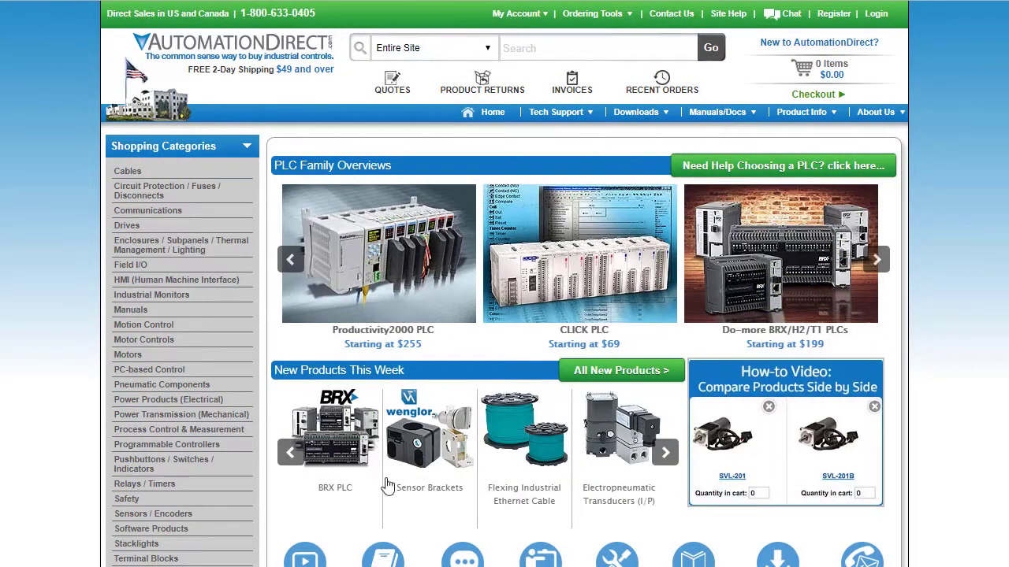
Step: Search the site for usb485, open the USB-485M adapter's product page and view its media gallery
mouse_move(644, 111)
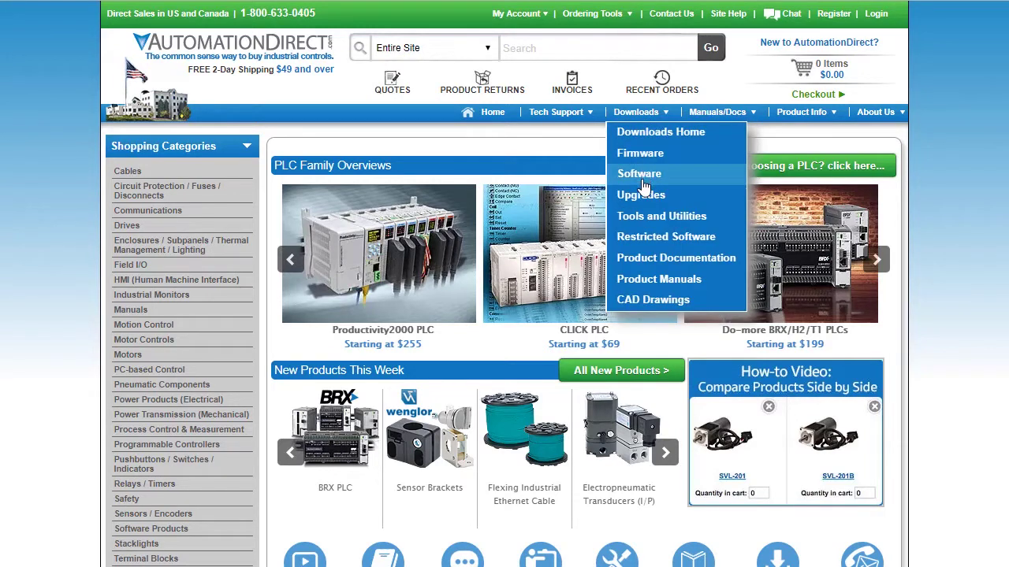
click(524, 48)
text(usb485)
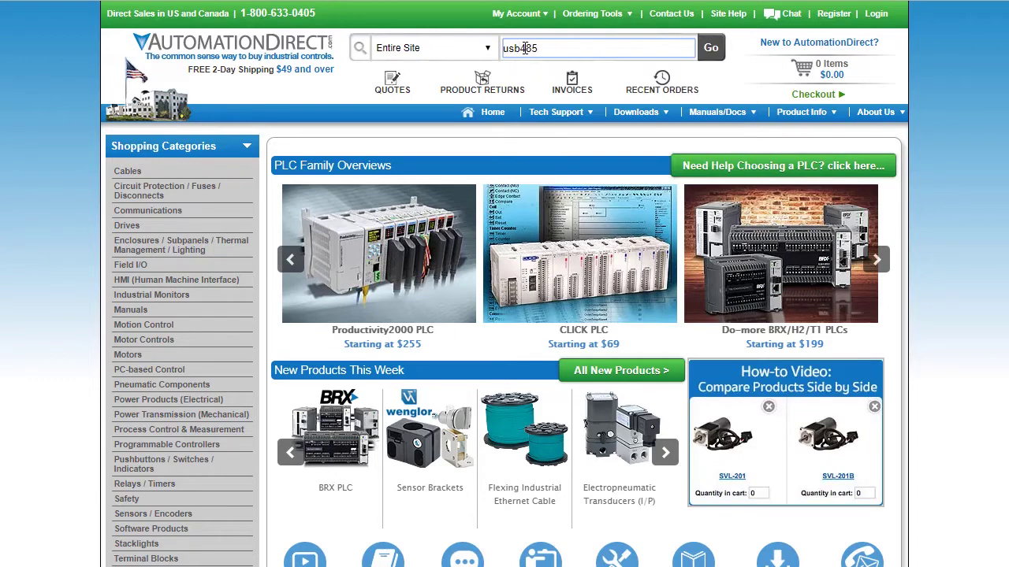
key(Return)
click(318, 376)
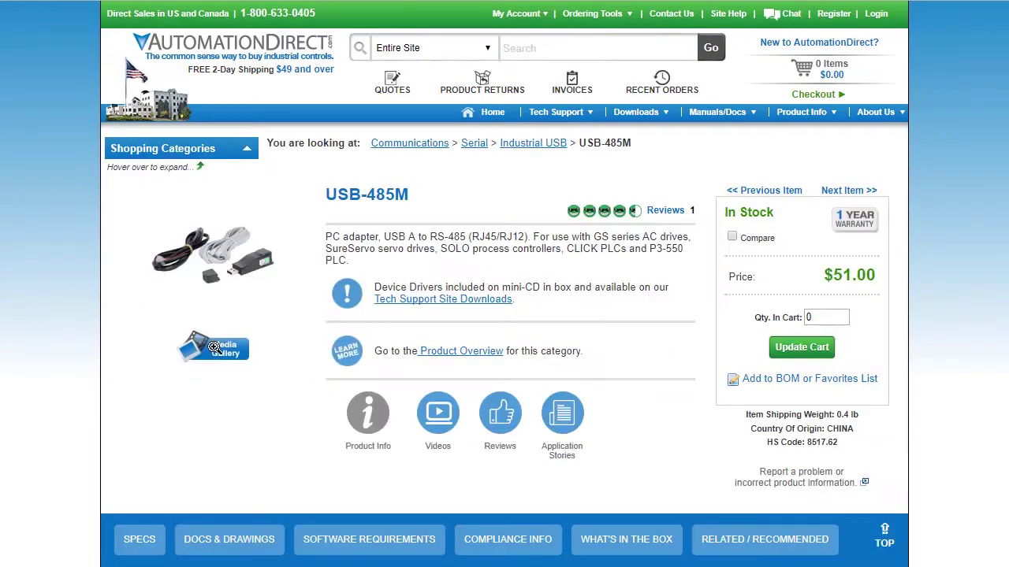
click(224, 354)
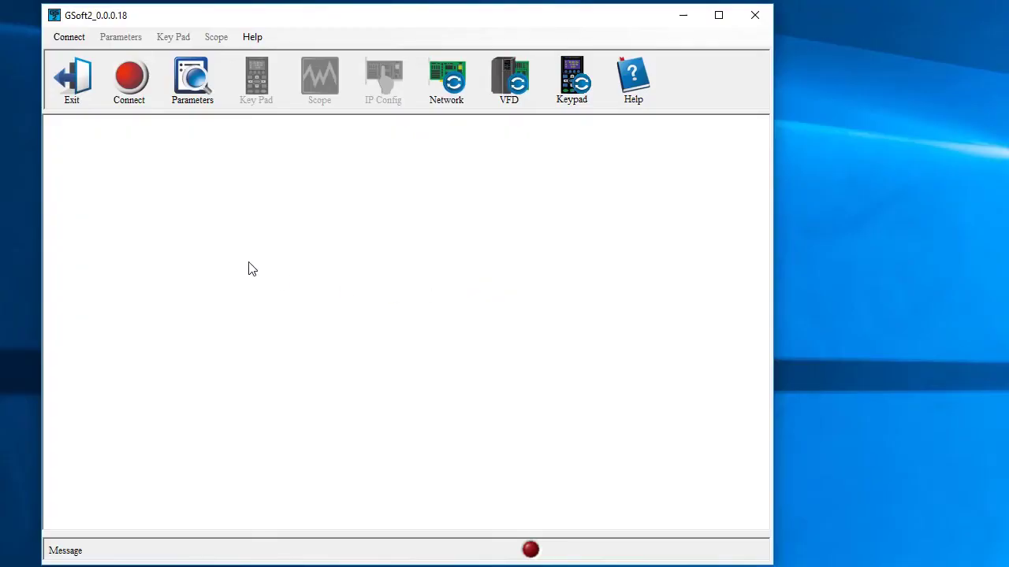
Step: Open the drive connection settings and compare their COM port choices with the ports listed in Device Manager
click(131, 88)
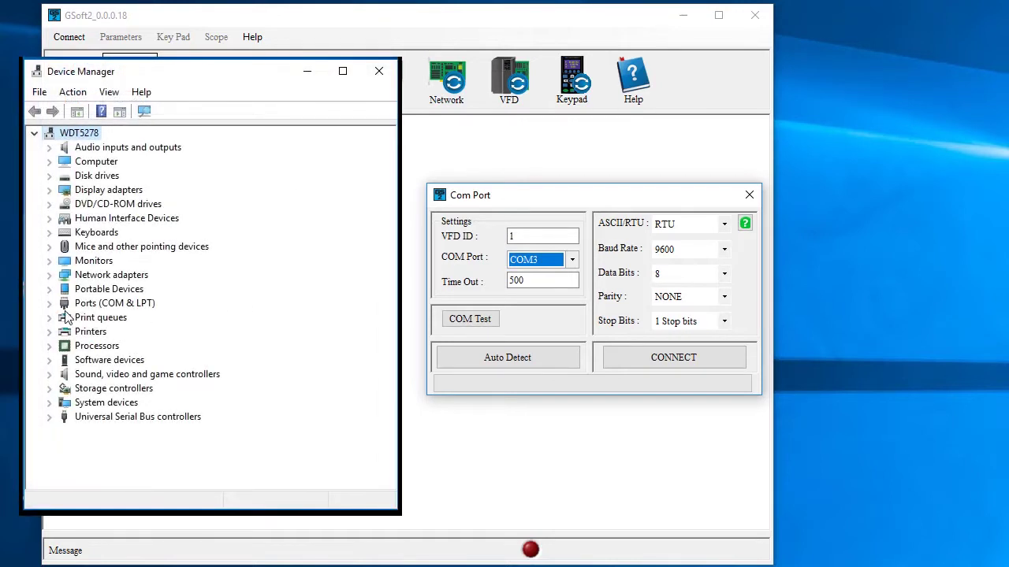
click(49, 305)
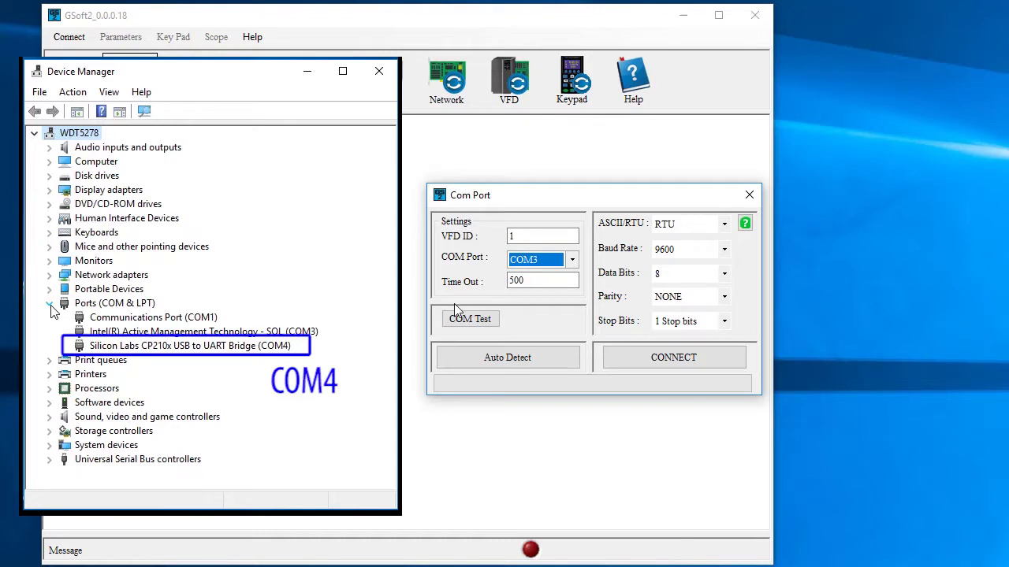
click(573, 260)
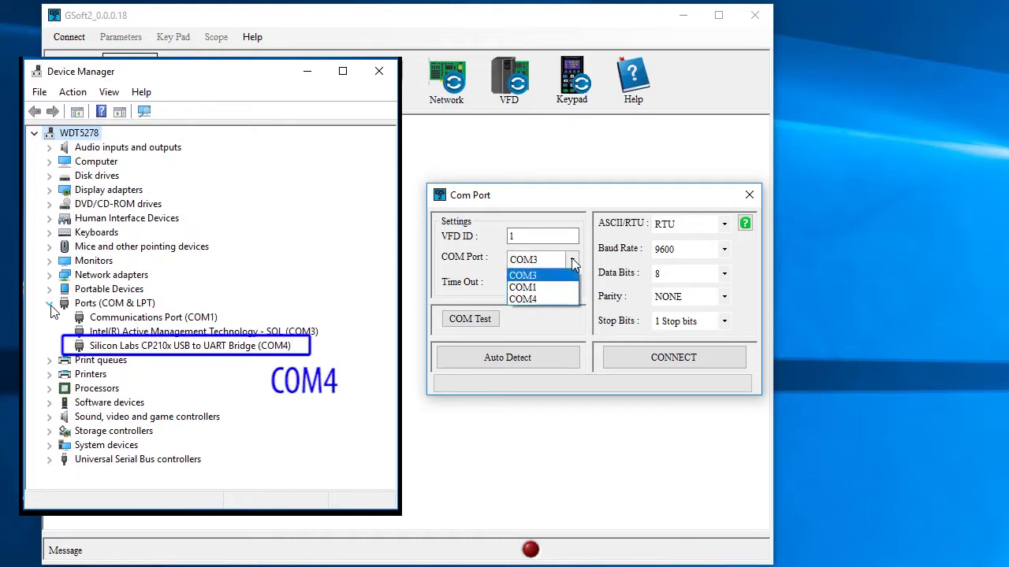
click(573, 262)
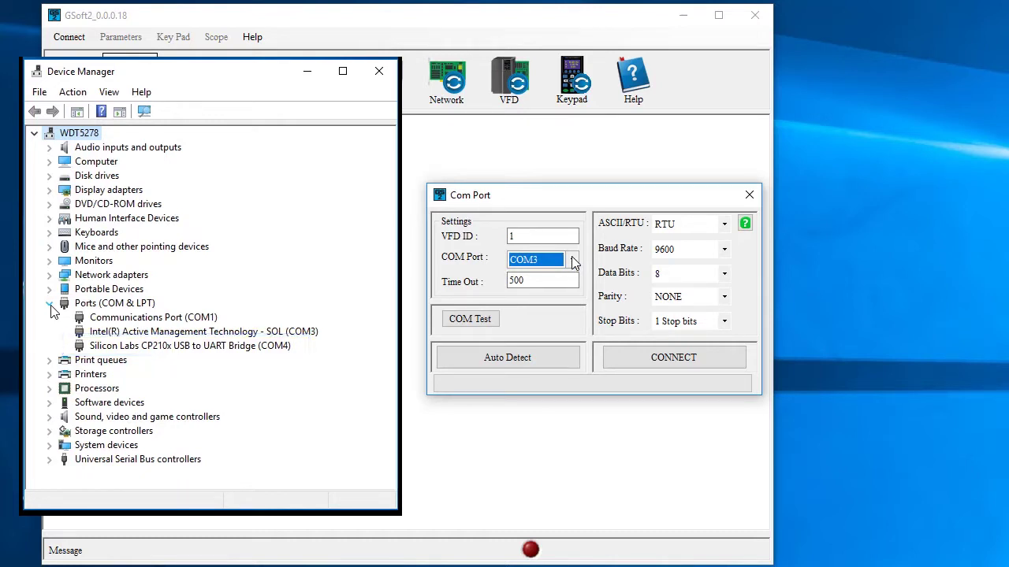
Step: Test communication on COM3, switch the COM port to COM4 and test again
click(470, 326)
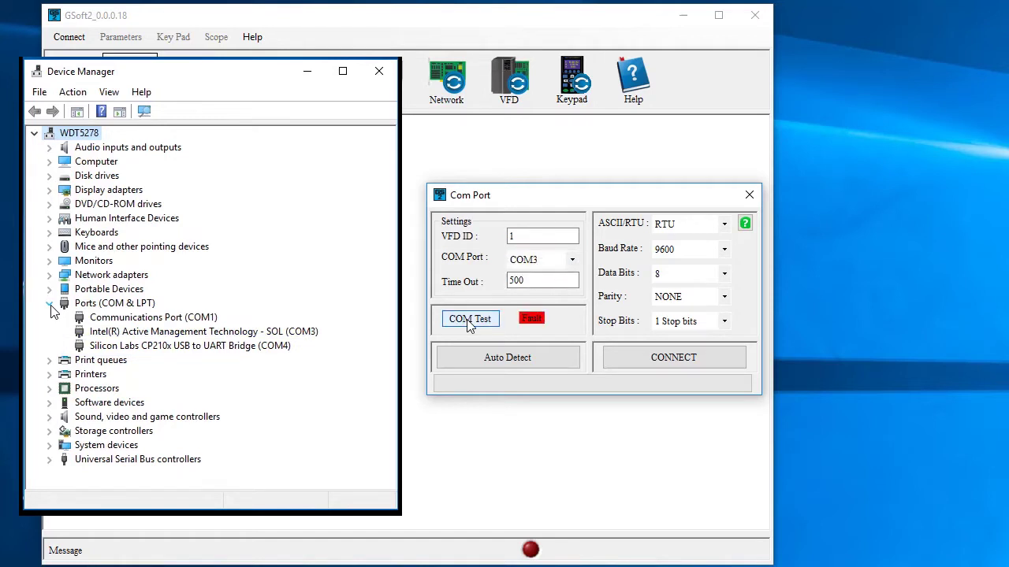
click(556, 260)
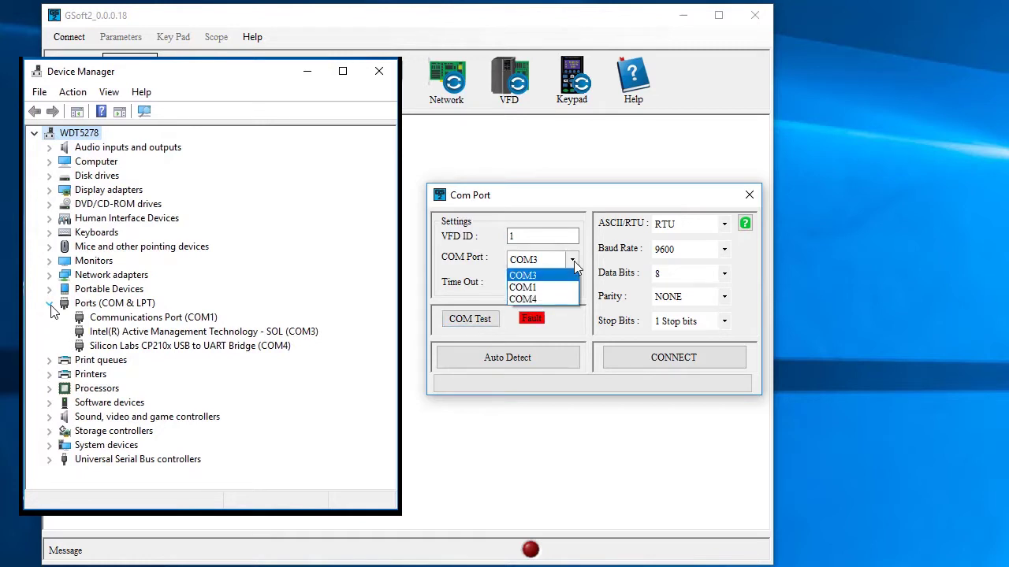
click(538, 300)
click(472, 322)
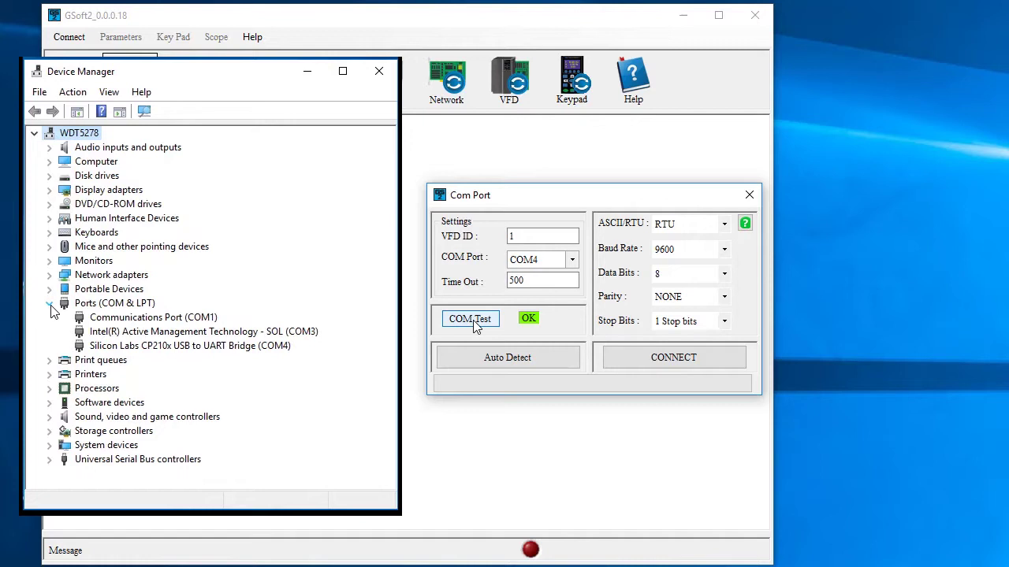
Step: View the Silicon Labs bridge's port settings in Device Manager and test the drive connection at a baud rate of 4800
double_click(96, 346)
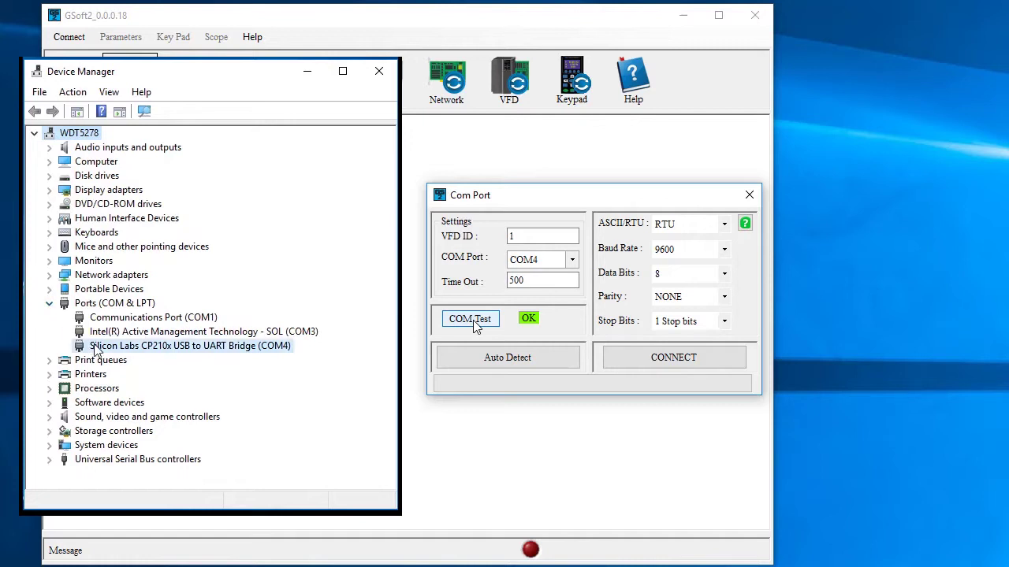
click(123, 175)
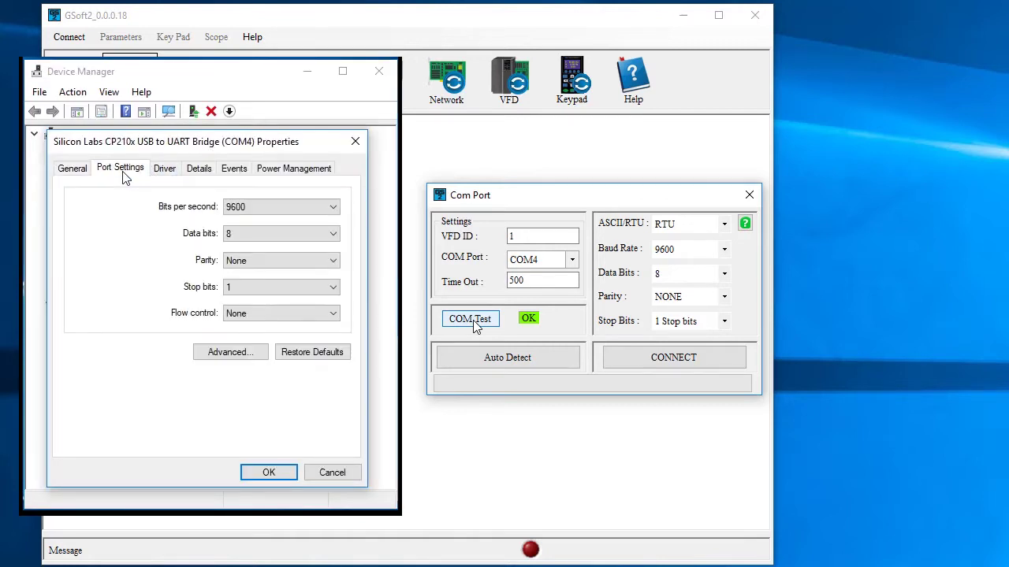
click(724, 249)
click(677, 260)
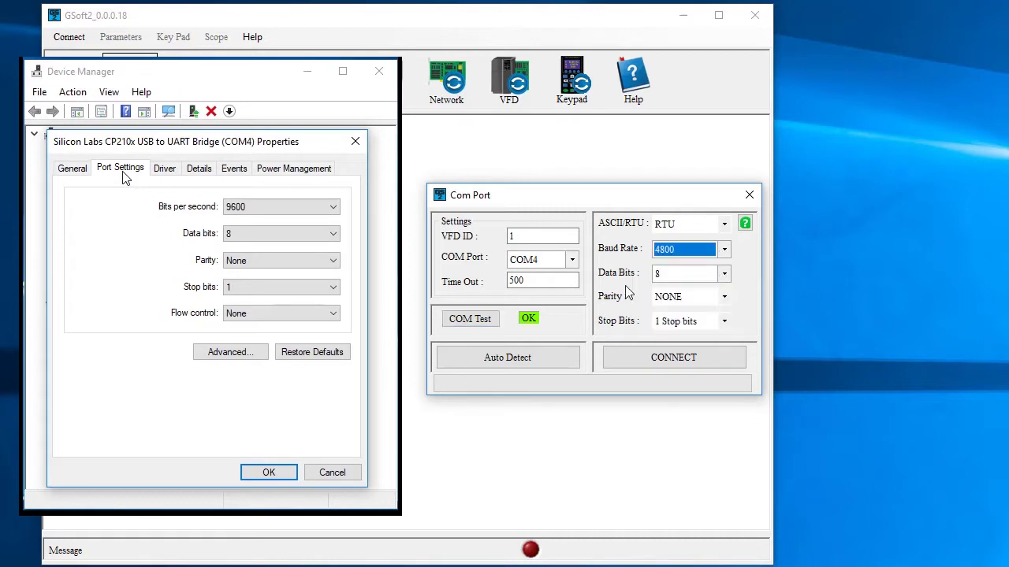
click(477, 319)
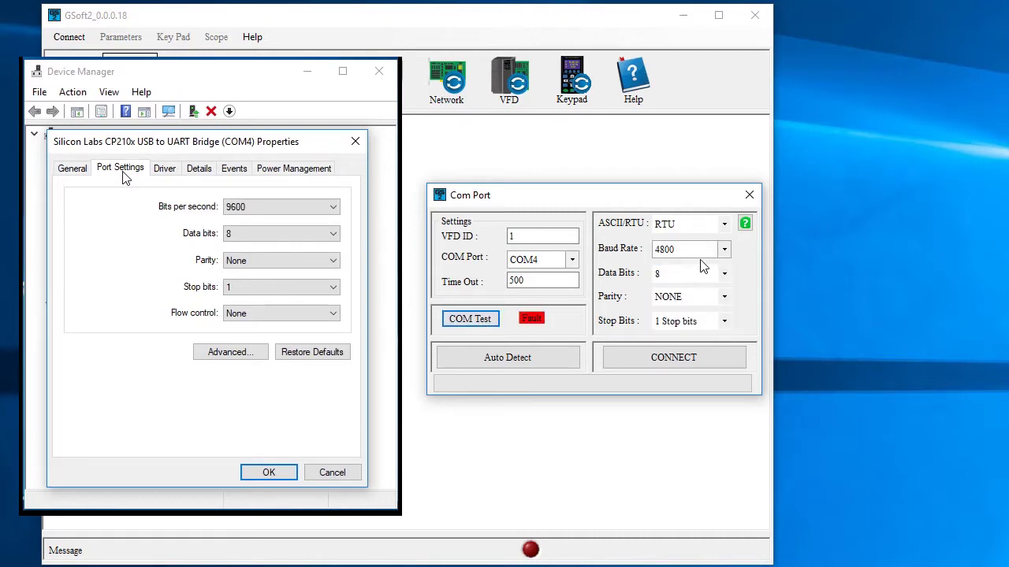
Step: Set the connection's baud rate to 9600 and rerun the communication test
click(725, 249)
click(685, 278)
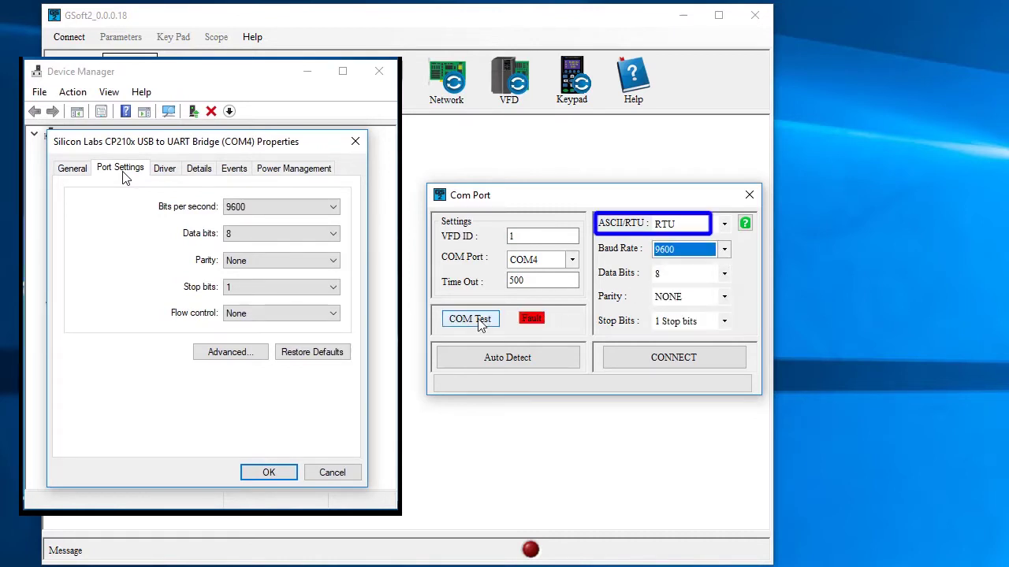
click(481, 321)
Step: Auto-detect the communication settings and connect to the drive
click(503, 358)
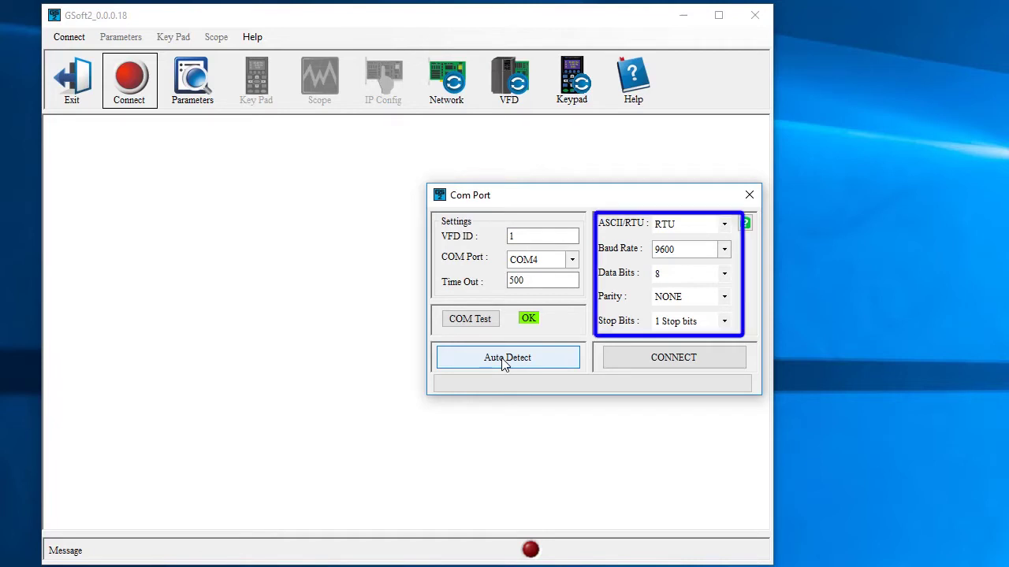
click(666, 360)
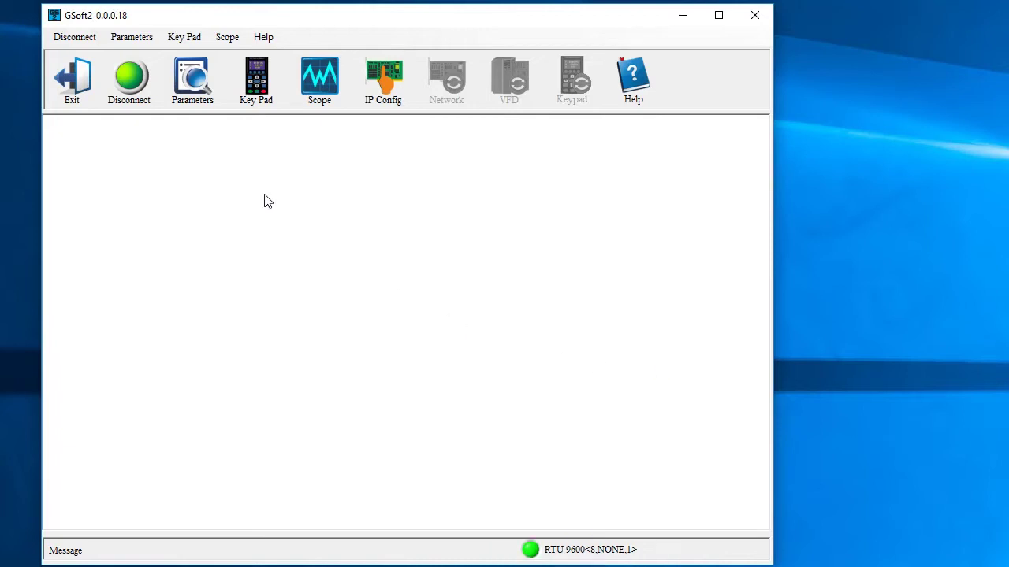
Step: Open the parameter list, read the values from the drive and refresh them with another read
click(198, 86)
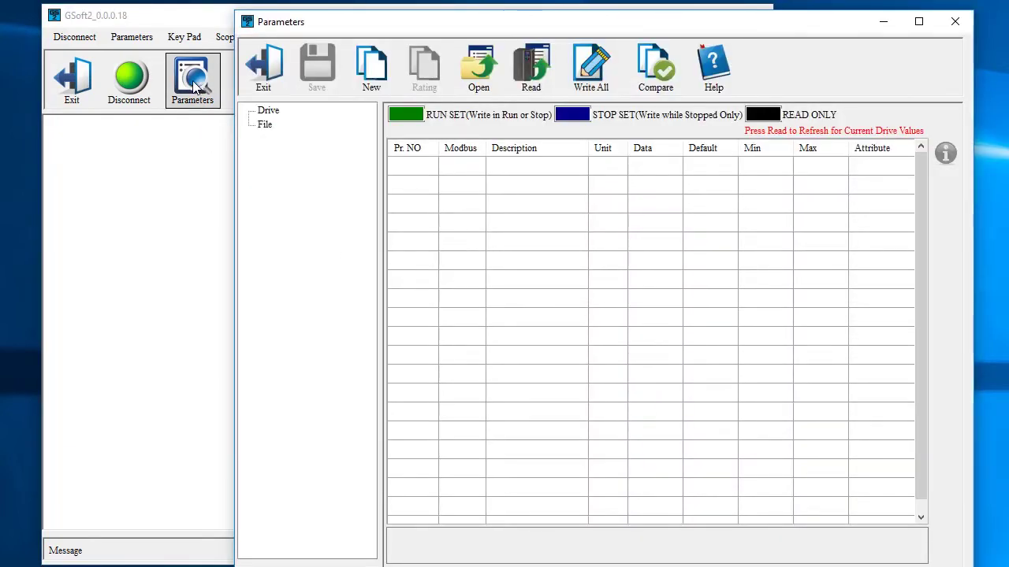
click(536, 69)
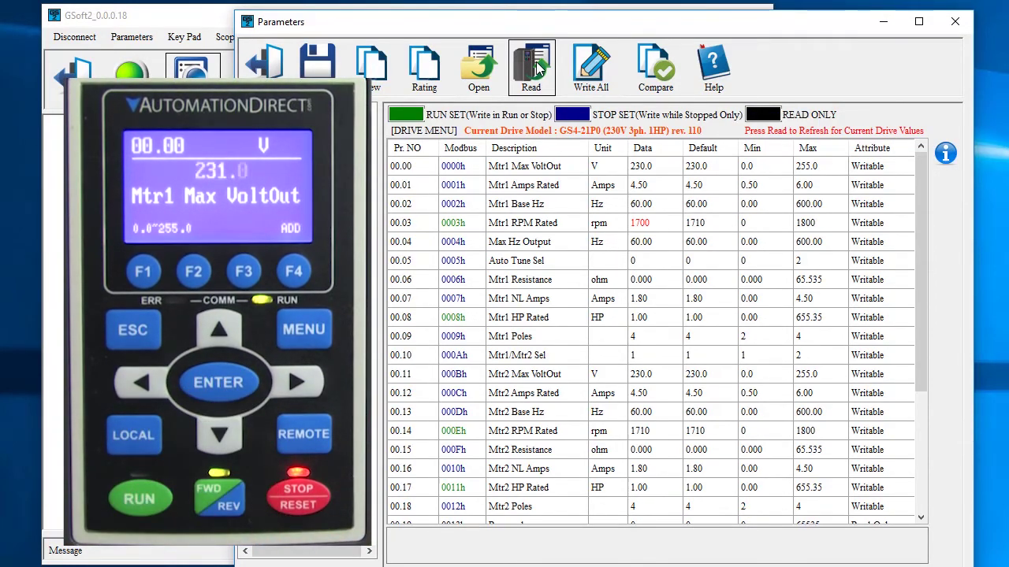
click(535, 70)
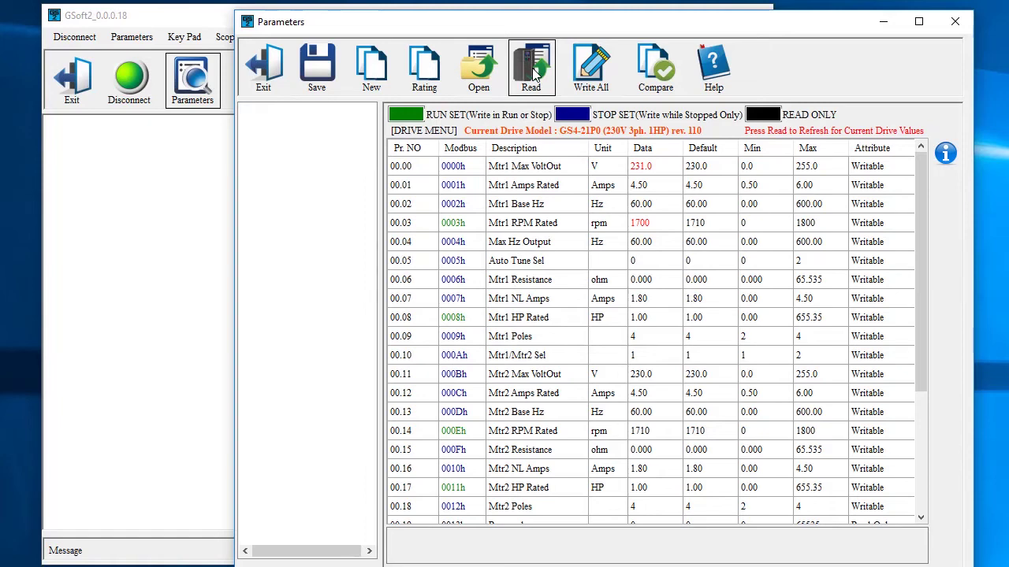
Step: Set parameter 00.00 Mtr1 Max VoltOut to 230.0 V and read the drive parameters again
click(640, 166)
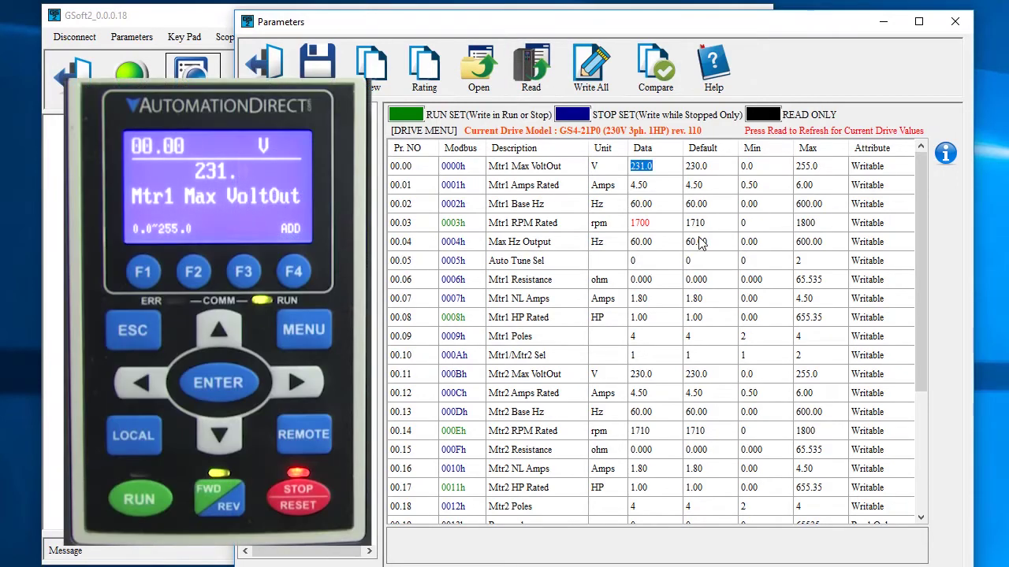
text(230.0)
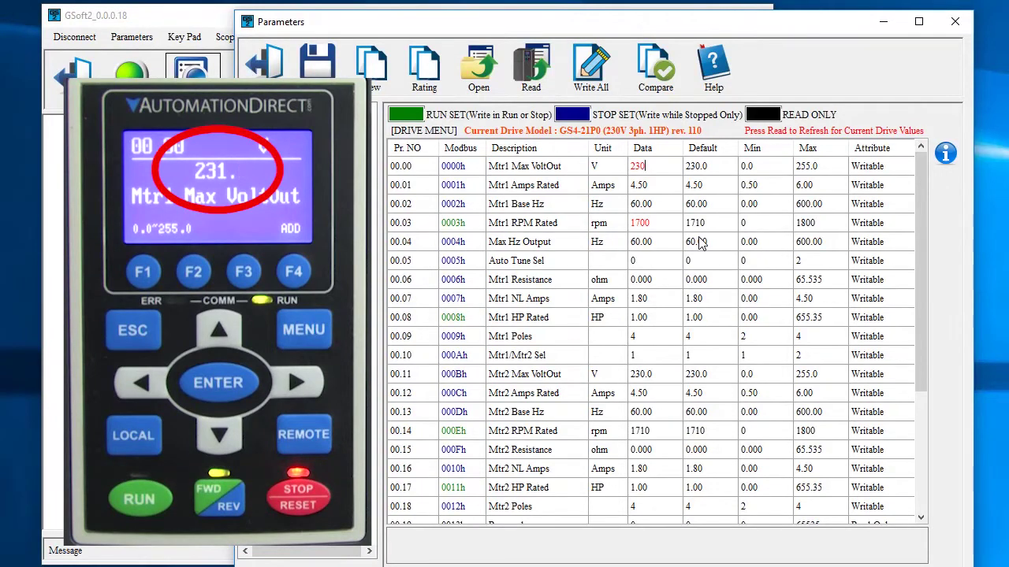
key(Return)
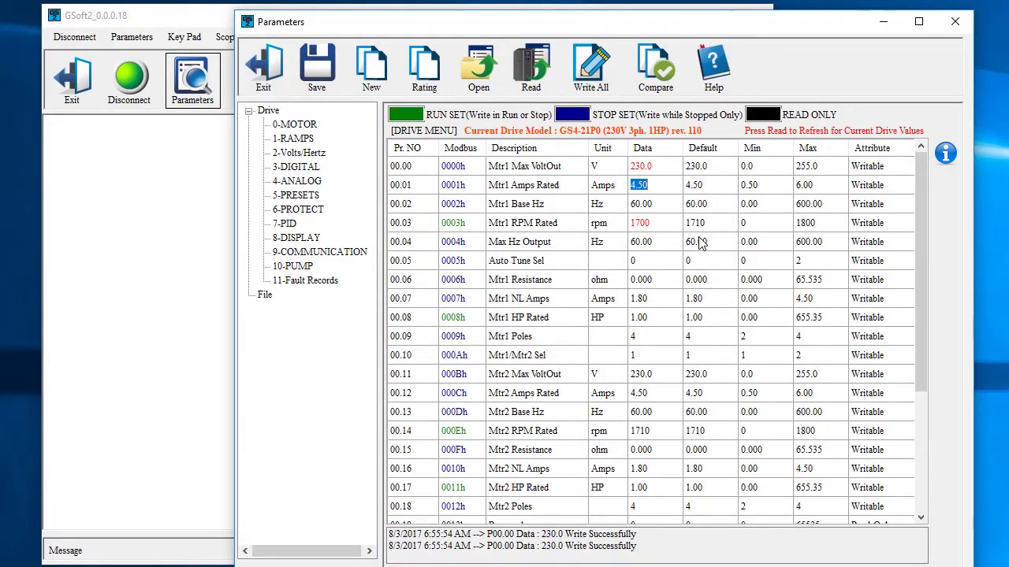
click(526, 82)
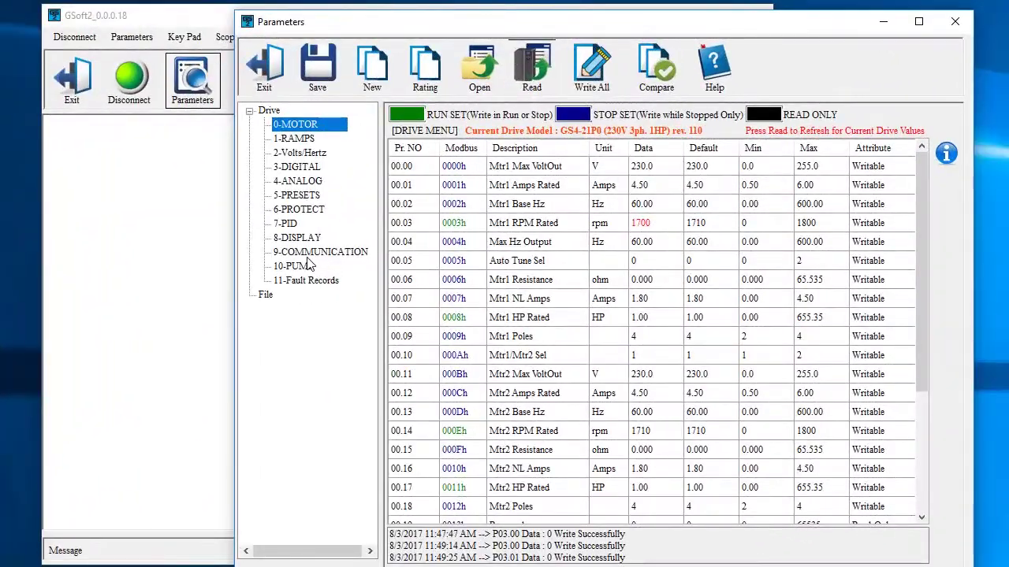
Step: Try to set parameter 09.27 485 Run Cmd in the Communication group to 1
click(301, 255)
scroll(576, 303, down, 8)
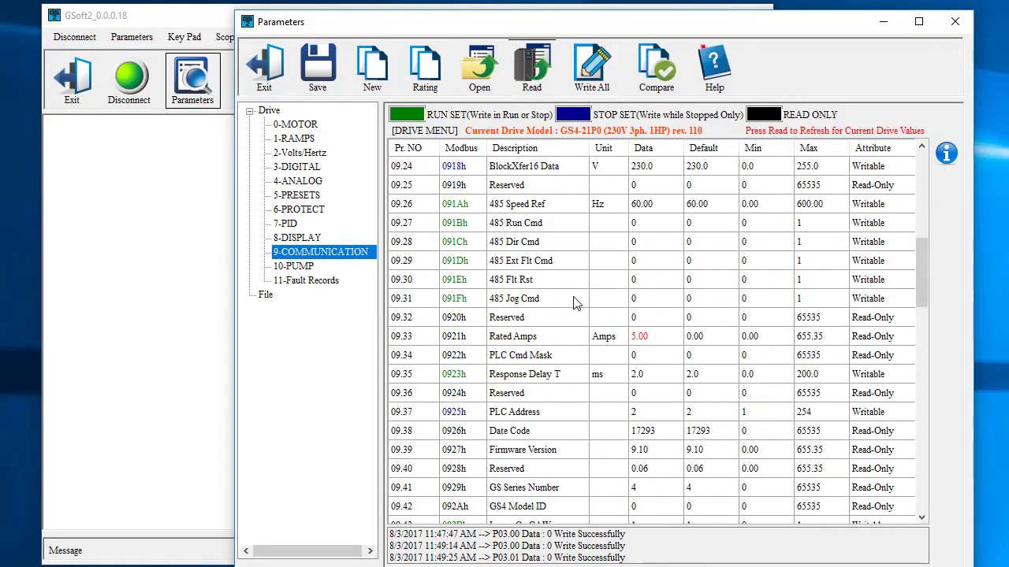
click(635, 224)
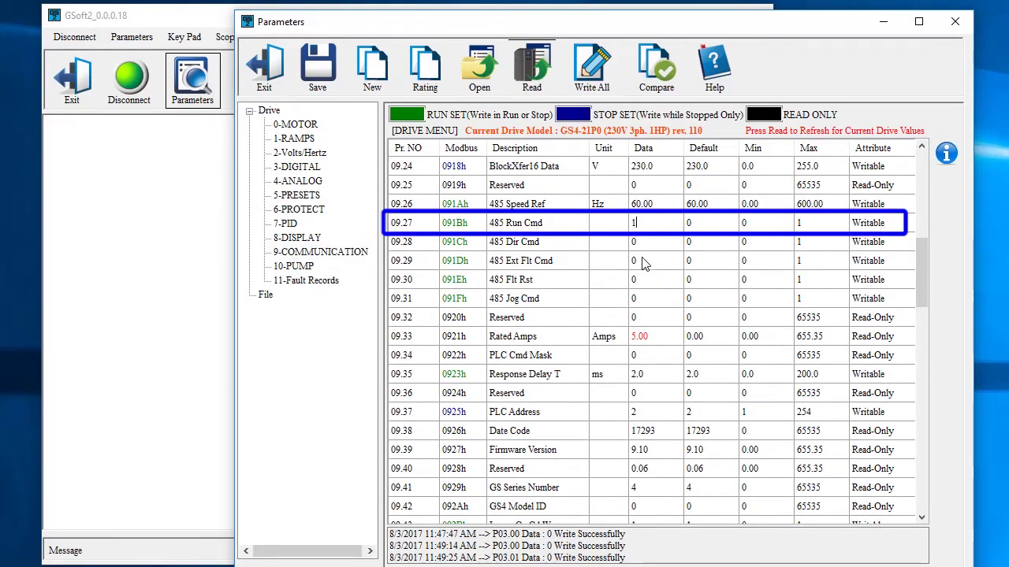
text(1)
key(Return)
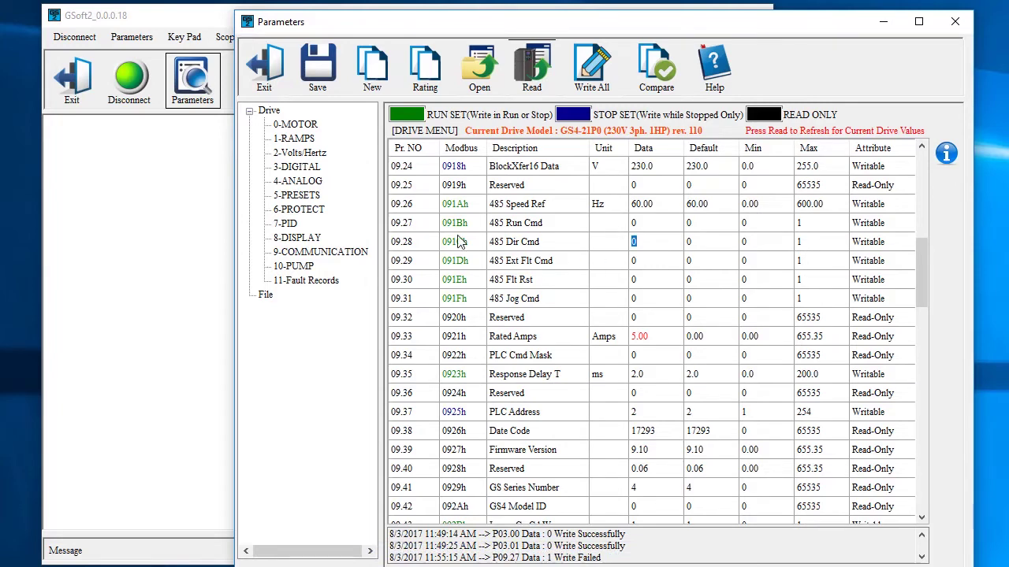
Step: Set parameter 03.00 Rem Oper Src in the Digital group to 3 for RS485 with keypad stop
click(293, 168)
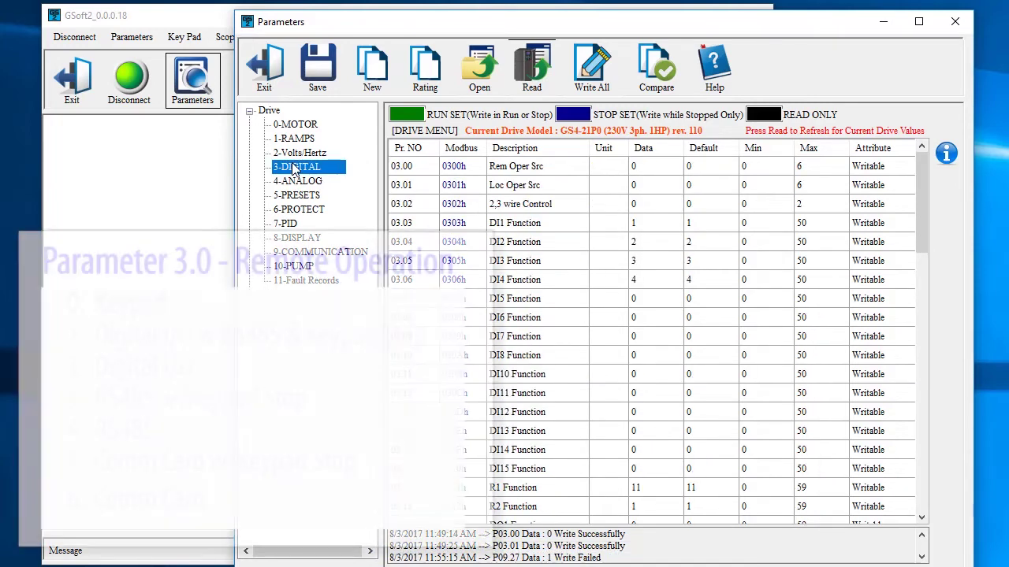
double_click(632, 168)
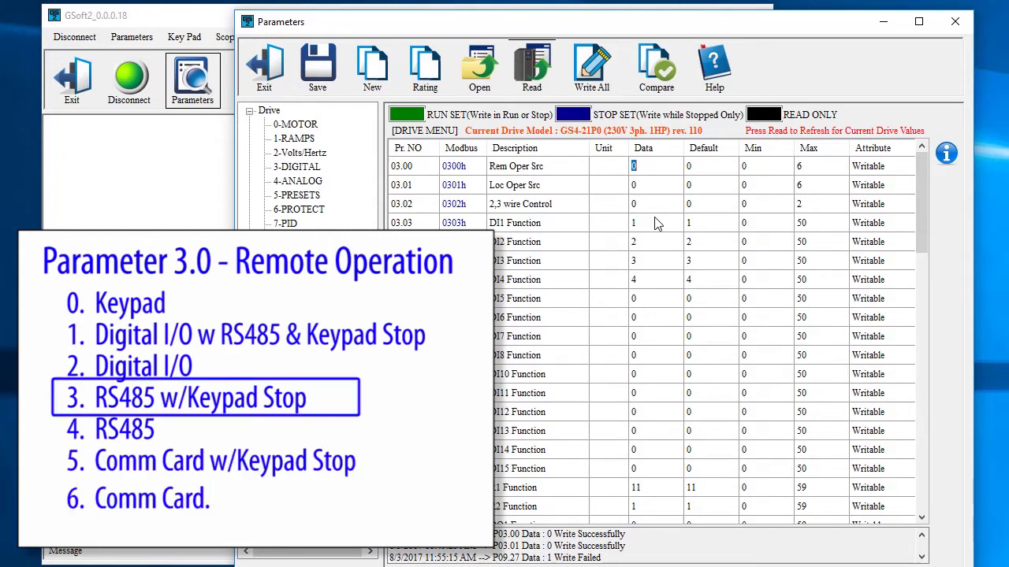
text(3)
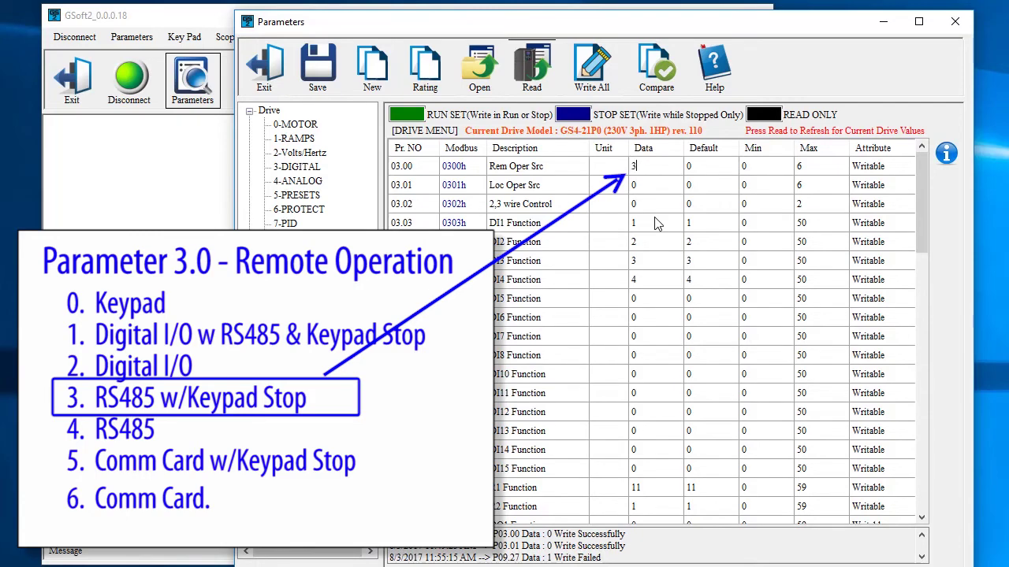
key(Return)
Step: Return to the Communication group and set 09.27 485 Run Cmd to 1 to start the motor
click(347, 252)
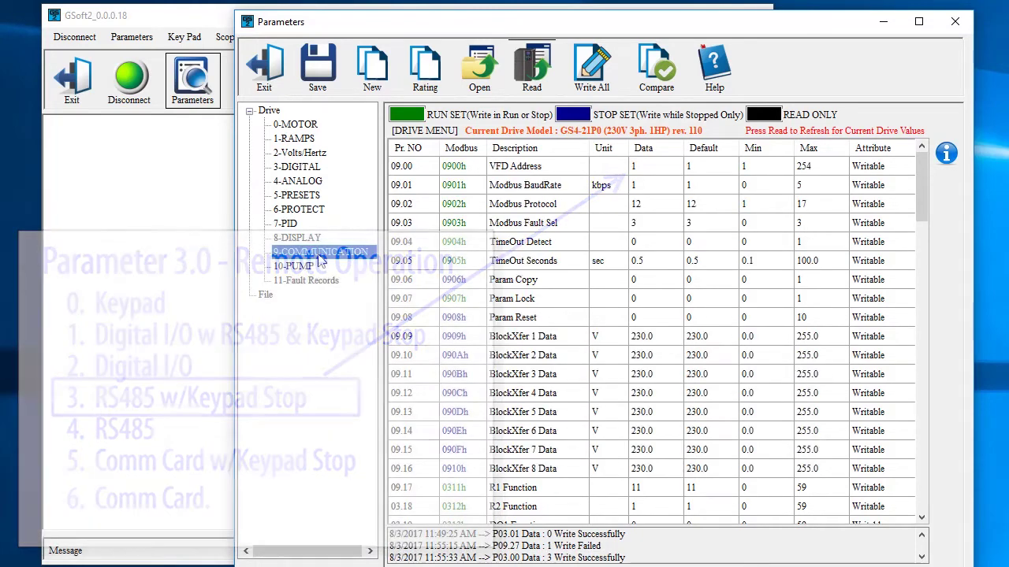
scroll(428, 282, down, 9)
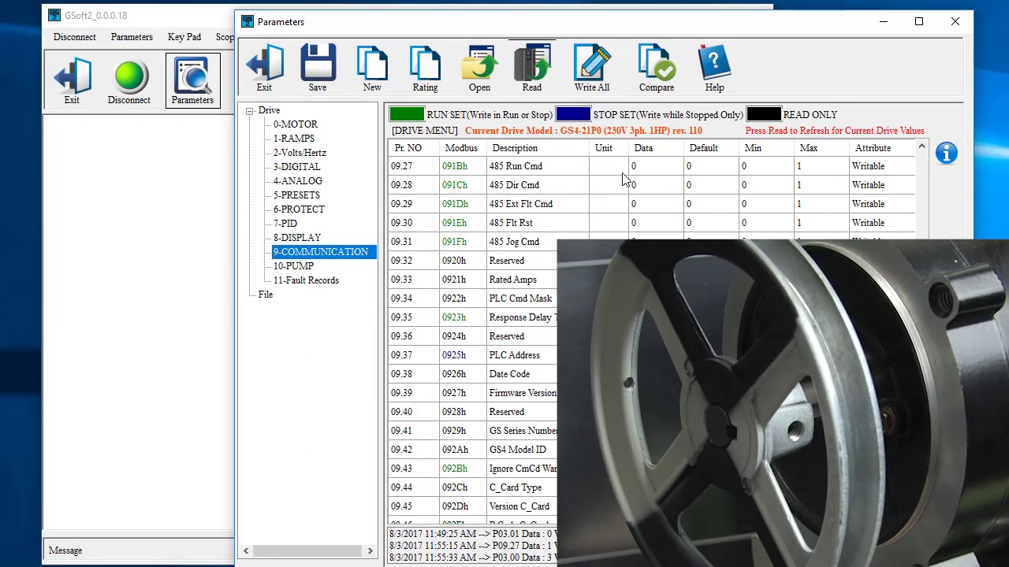
click(634, 167)
text(1)
key(Return)
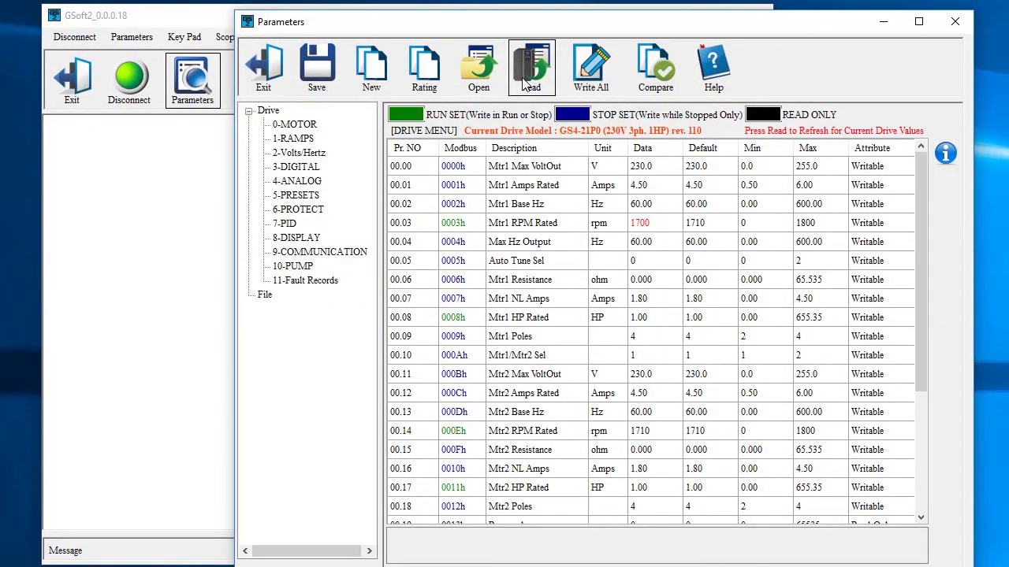
Step: Close the parameter list and view the Key Pad and Scope tools
click(955, 22)
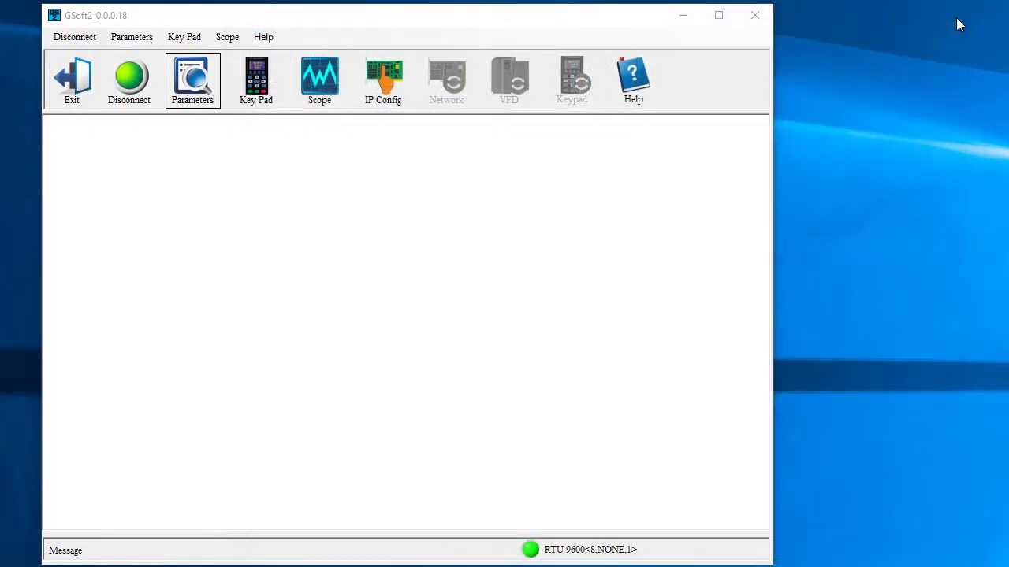
click(258, 88)
click(315, 101)
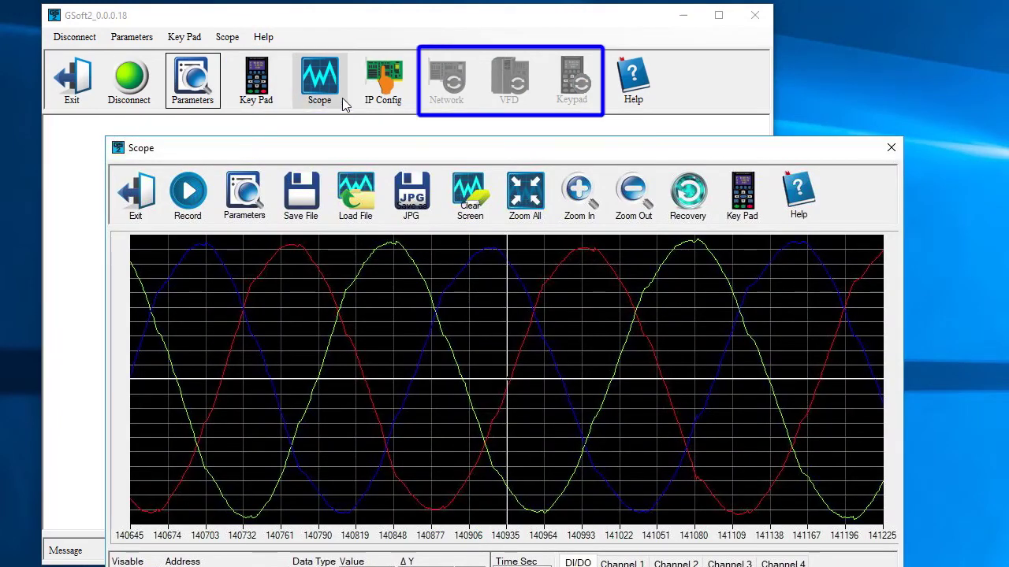
click(344, 101)
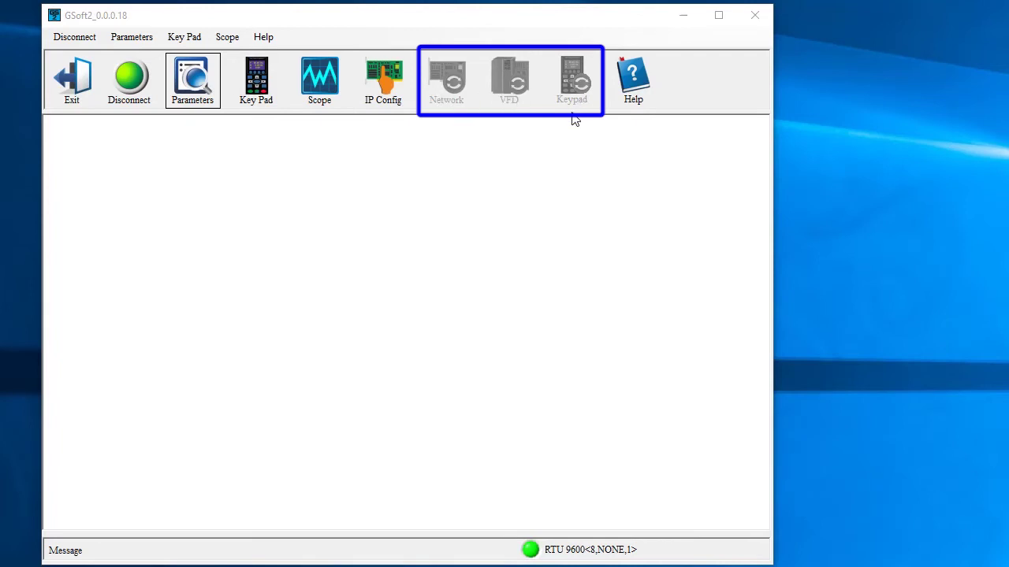